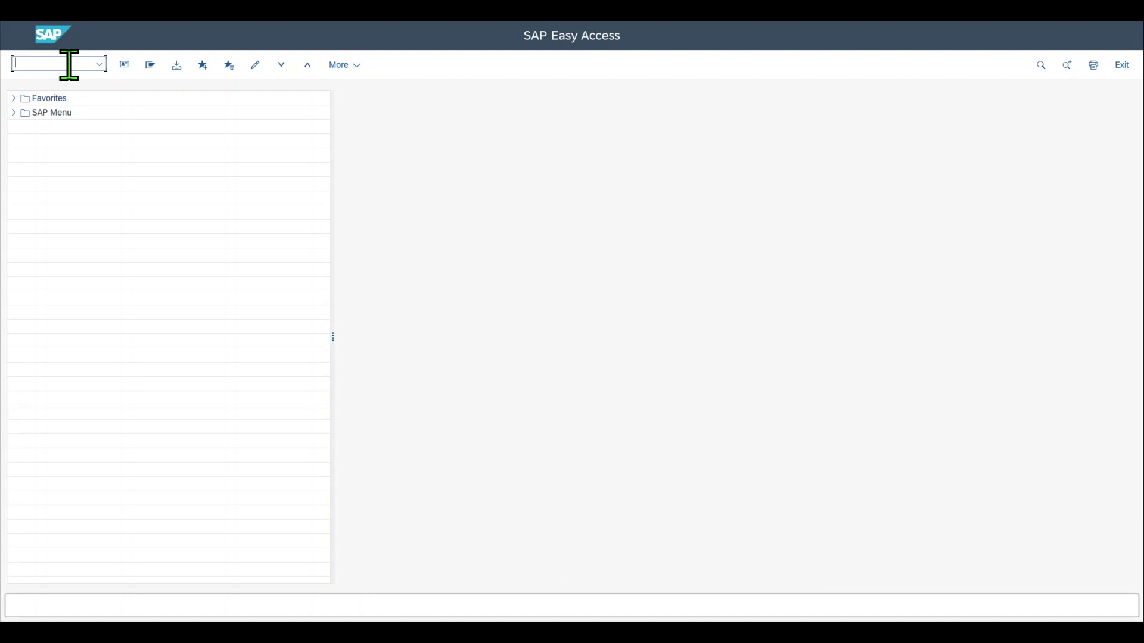
# Start transaction KL01 to create an activity type in controlling area CA01
pyautogui.write('kl01')
pyautogui.press('Return')
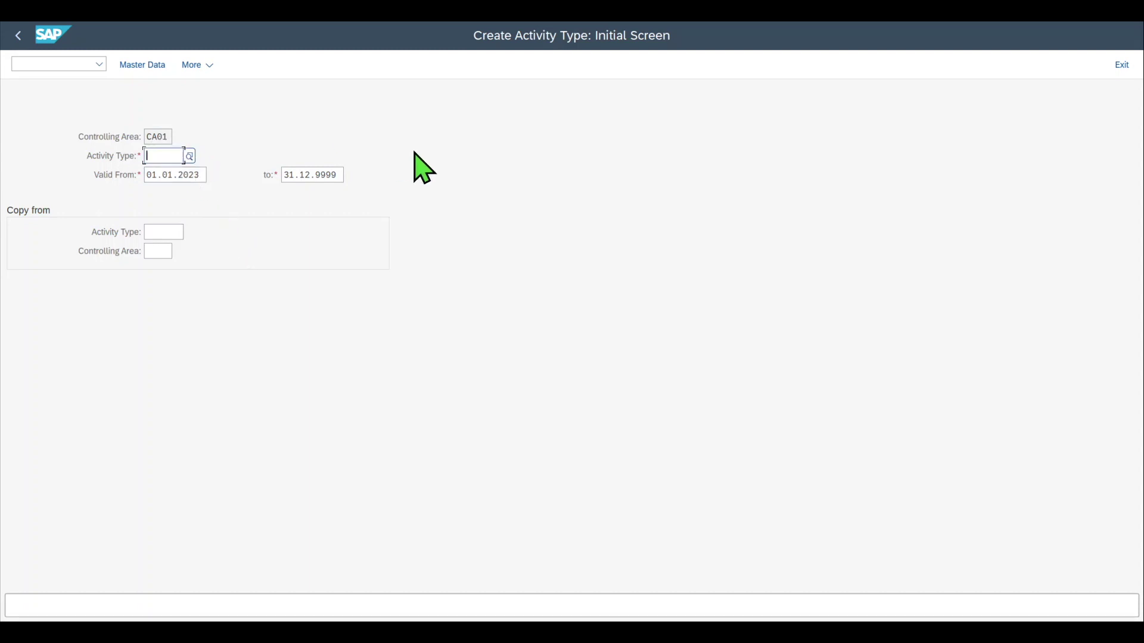
# Enter activity type LAB01, keeping default validity 01.01.2023 to 31.12.9999
pyautogui.write('LAB01')
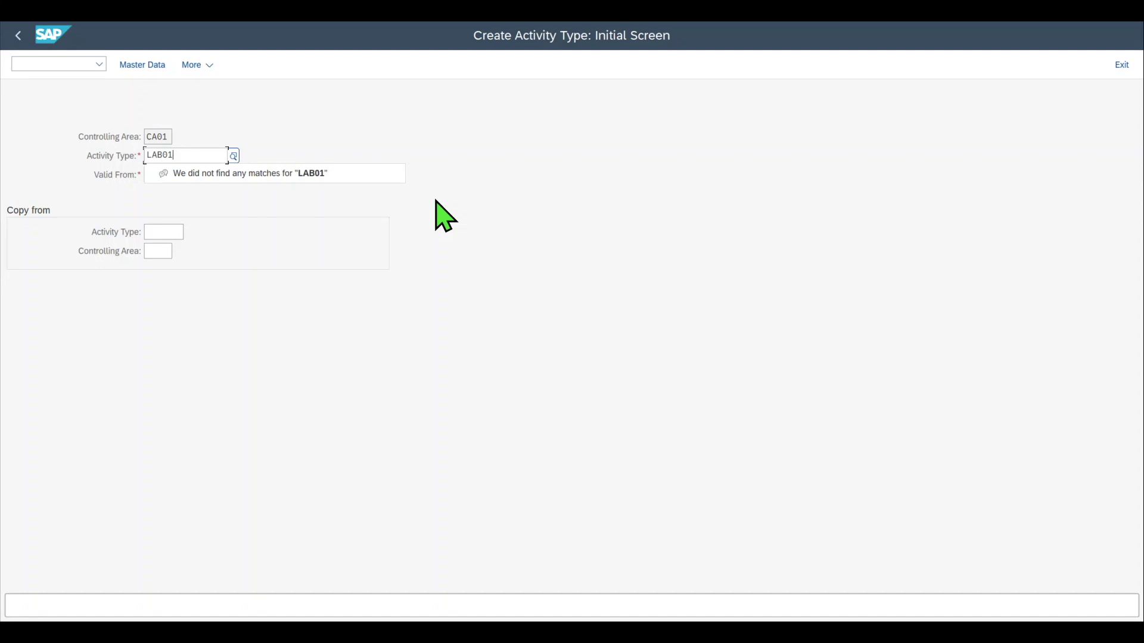
pyautogui.press('Return')
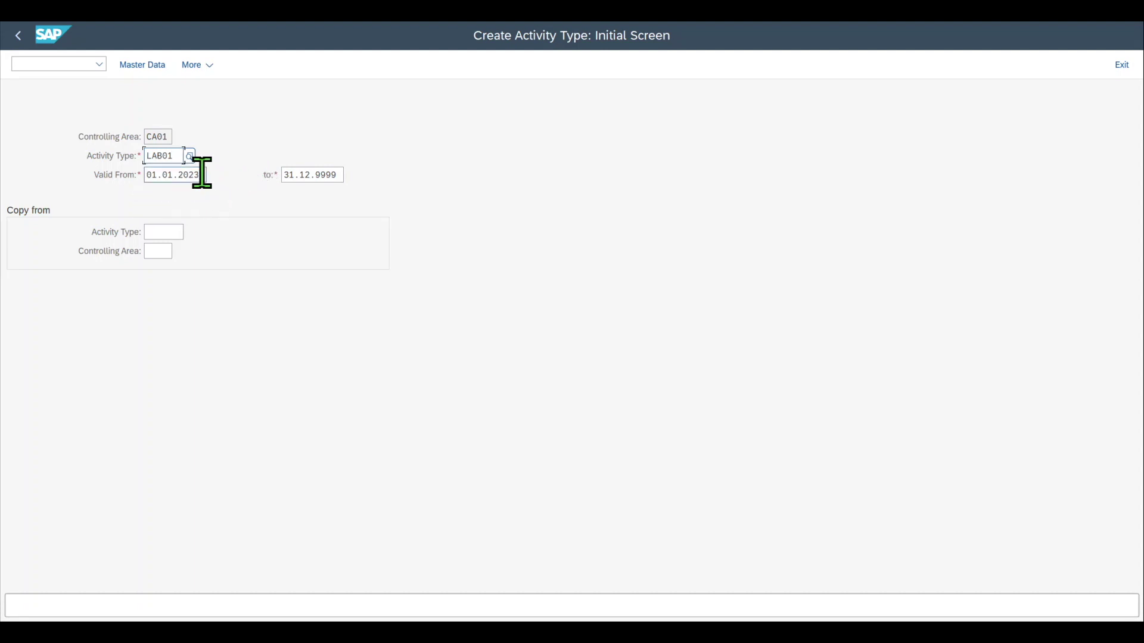
pyautogui.moveTo(205, 173); pyautogui.dragTo(141, 173)
pyautogui.click(200, 174)
pyautogui.moveTo(337, 173); pyautogui.dragTo(265, 179)
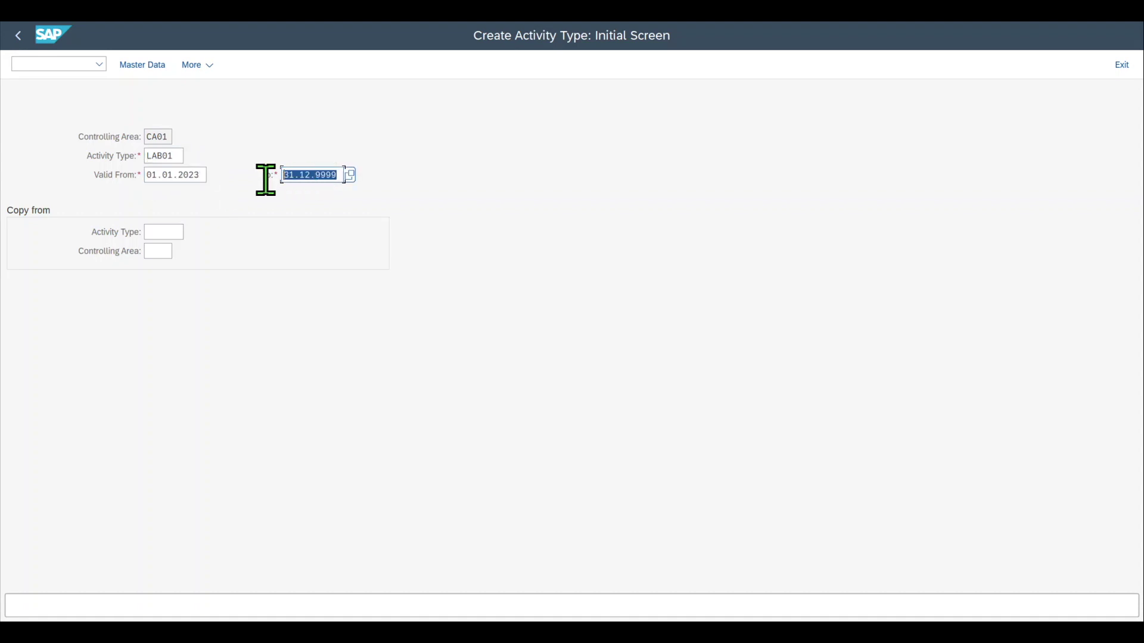
pyautogui.click(314, 174)
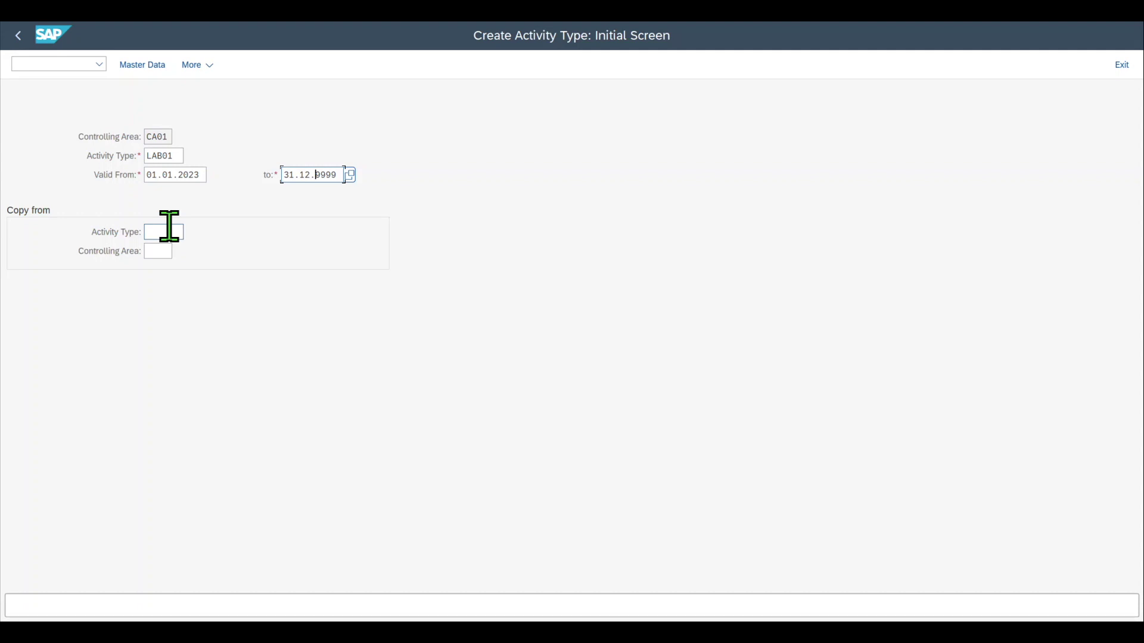
# Open LAB01's master data and enter 'Labor charges' as both name and description
pyautogui.click(154, 69)
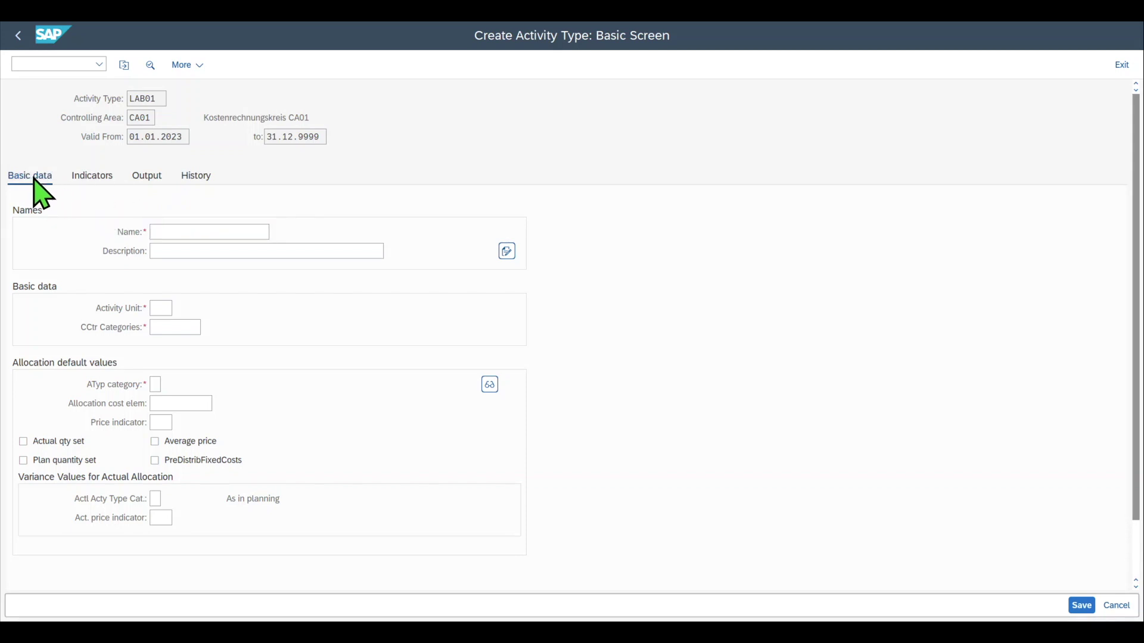
pyautogui.click(167, 231)
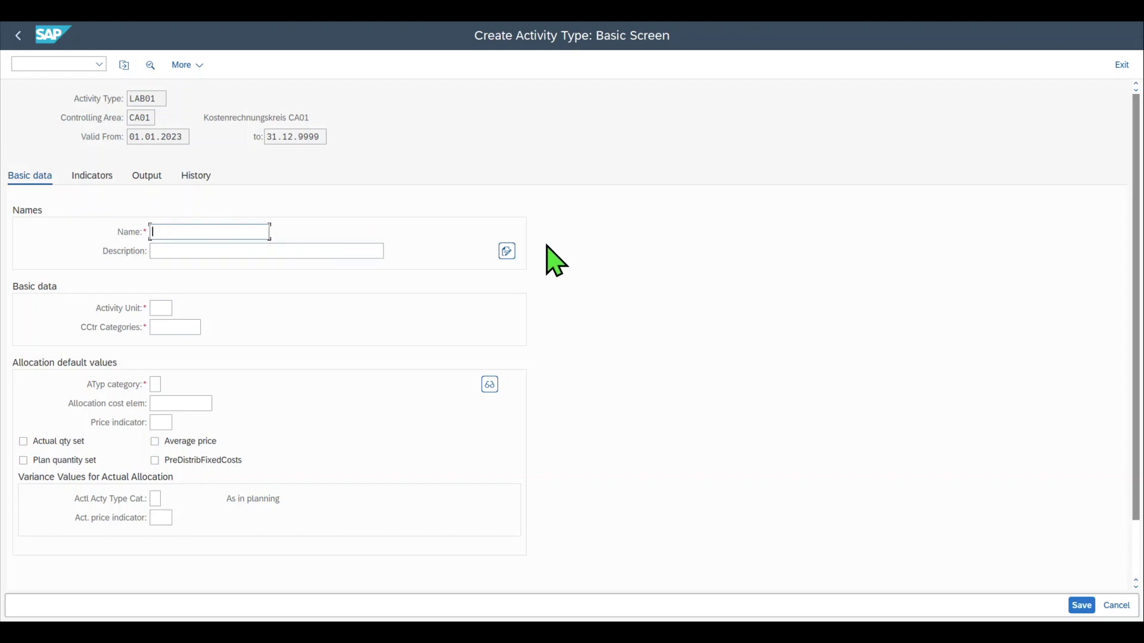
pyautogui.write('Labor charges')
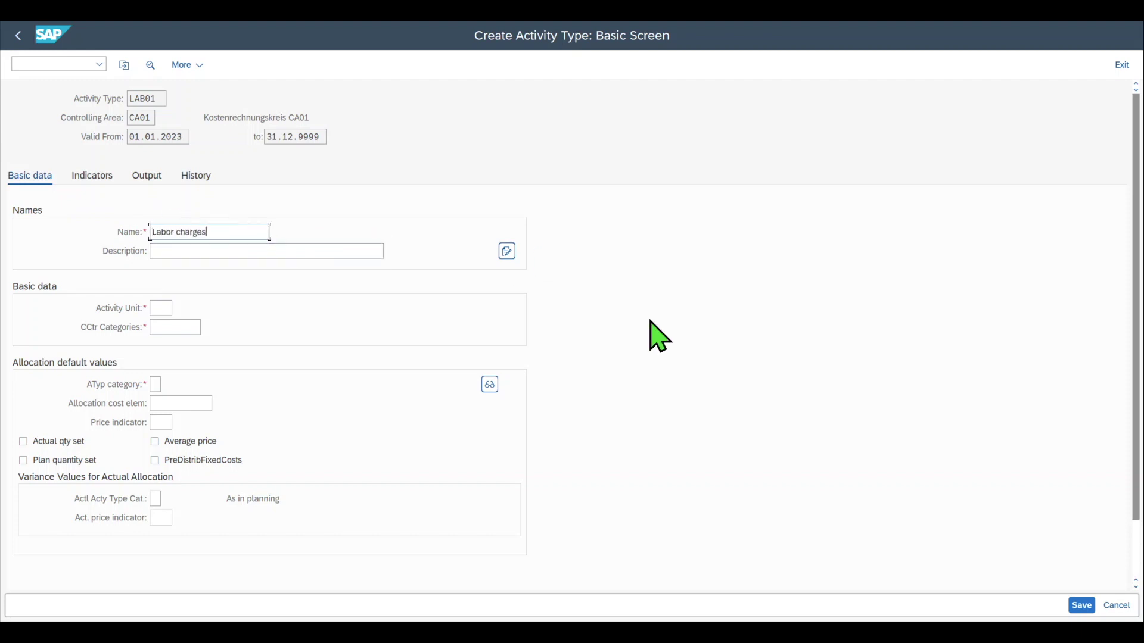
pyautogui.click(215, 251)
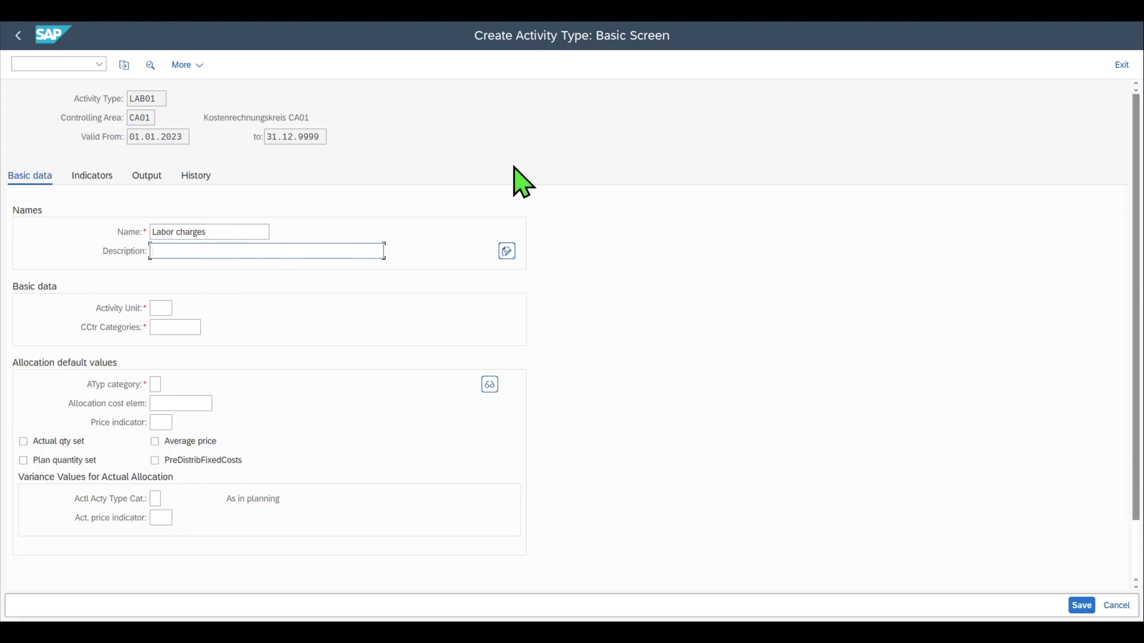
pyautogui.moveTo(207, 232); pyautogui.dragTo(84, 235)
pyautogui.hotkey('ctrl', 'c')
pyautogui.press('Tab')
pyautogui.hotkey('ctrl', 'v')
# Set LAB01's activity unit to H
pyautogui.click(161, 308)
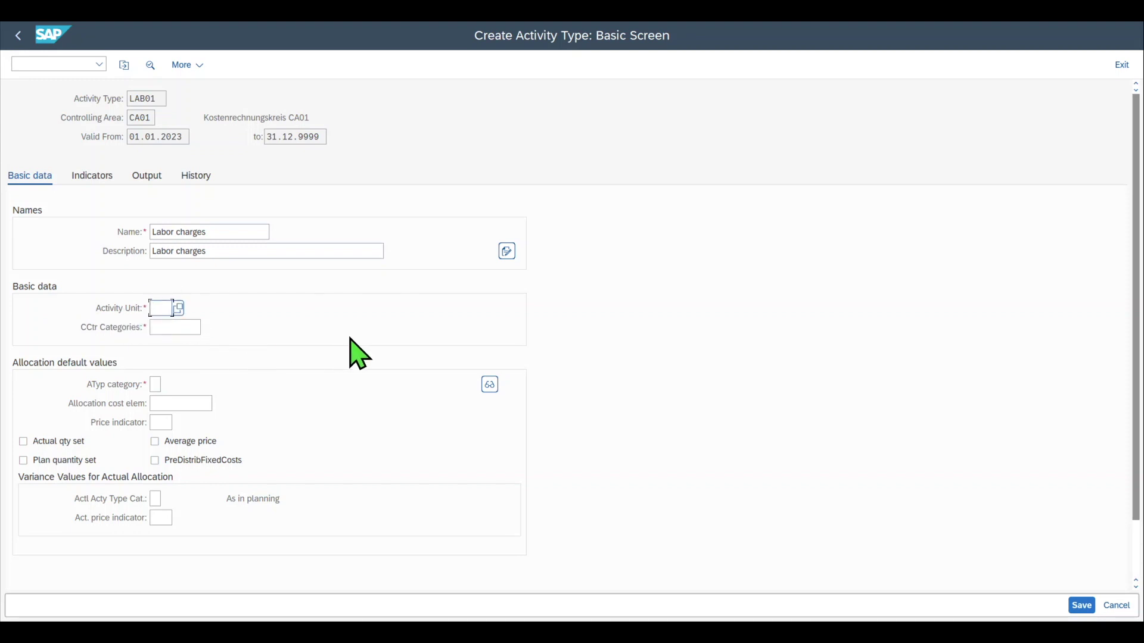
pyautogui.write('H')
pyautogui.click(173, 327)
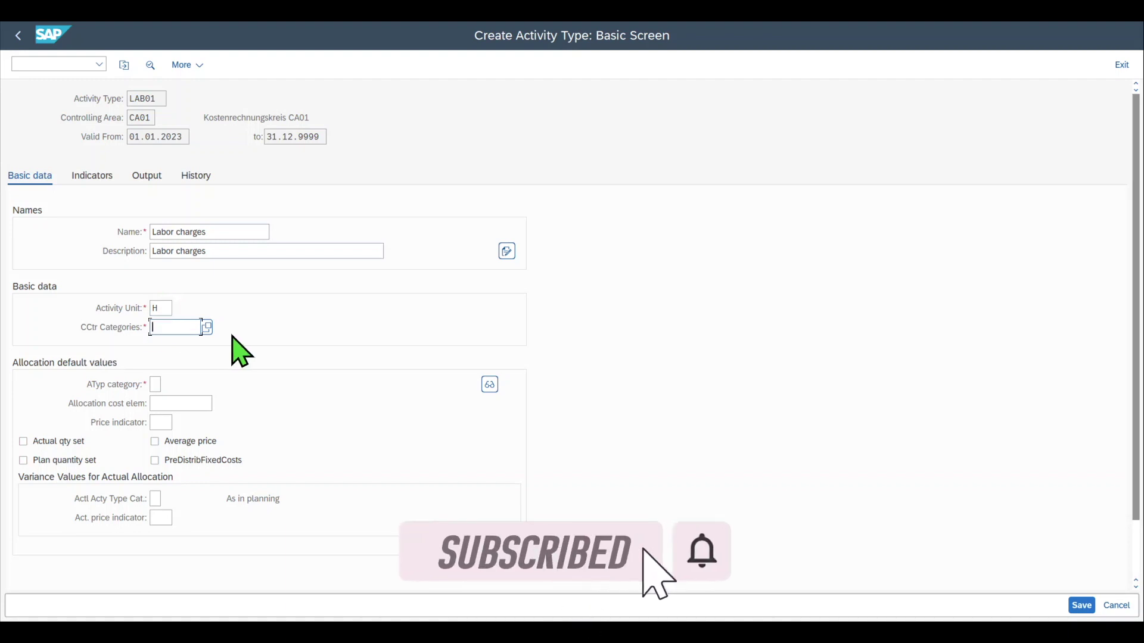
pyautogui.click(342, 355)
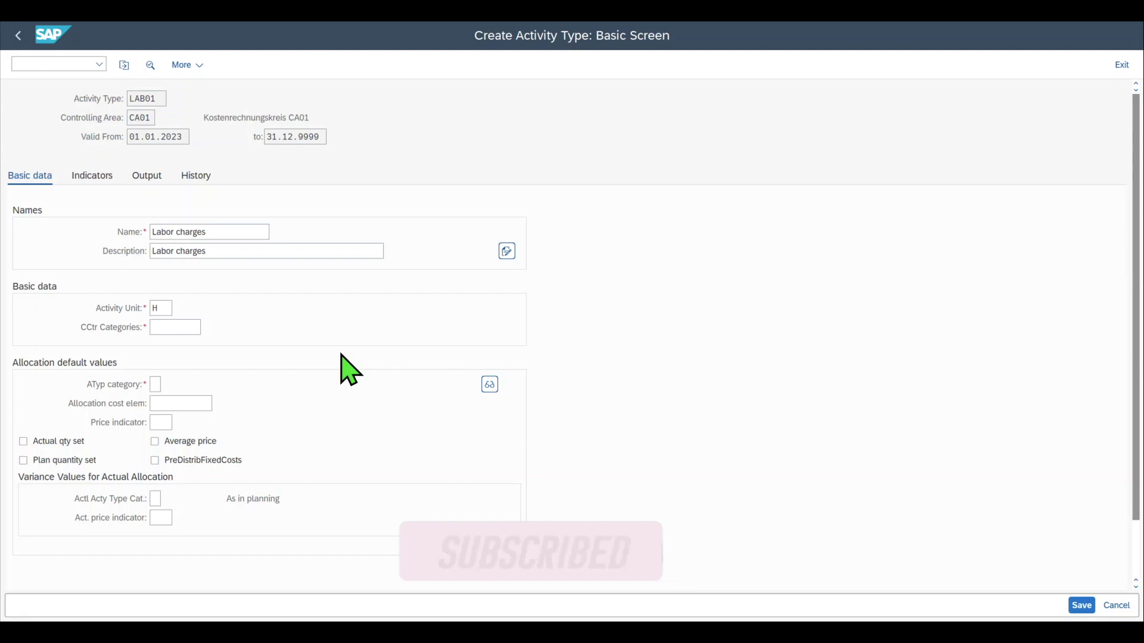
pyautogui.click(174, 328)
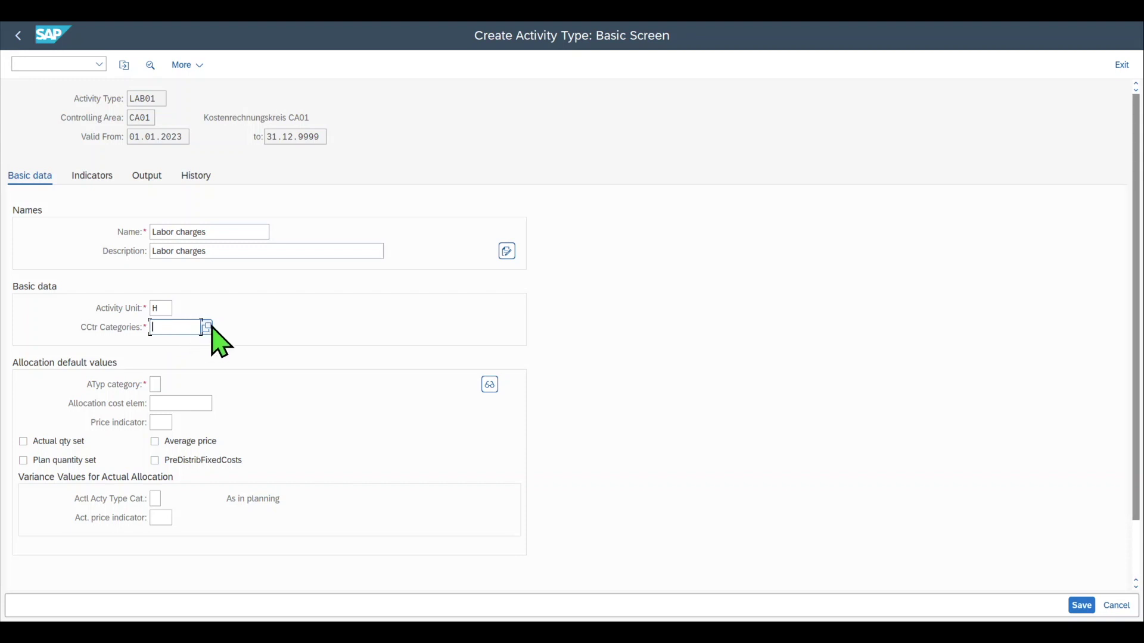
# Set cost center category F (Production) and activity type category 1, manual entry and allocation
pyautogui.click(206, 327)
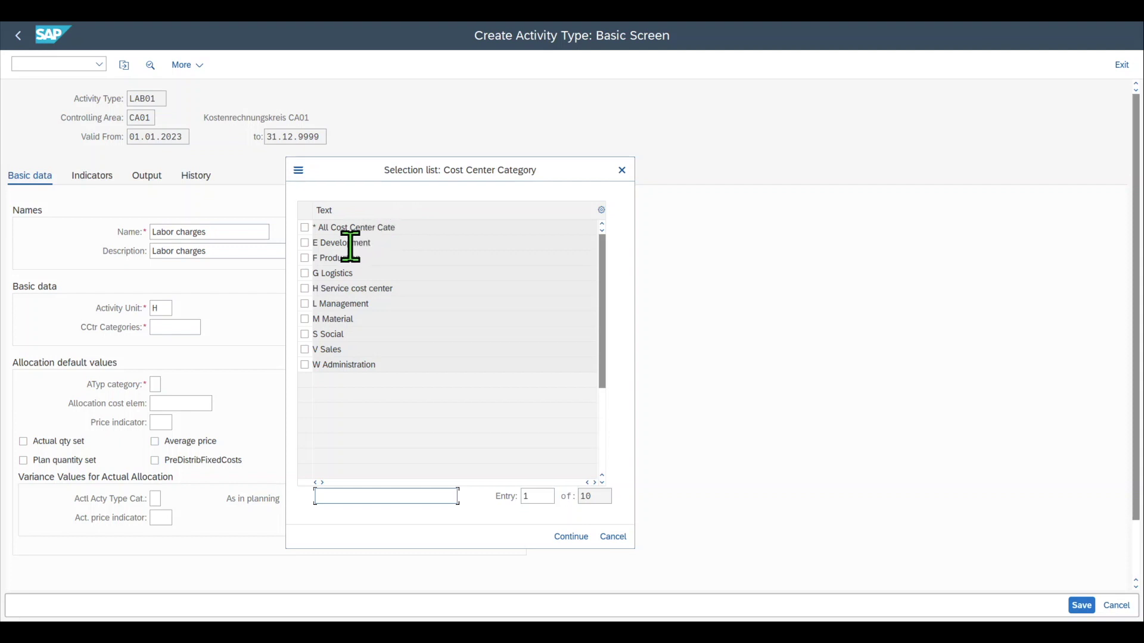
pyautogui.click(306, 259)
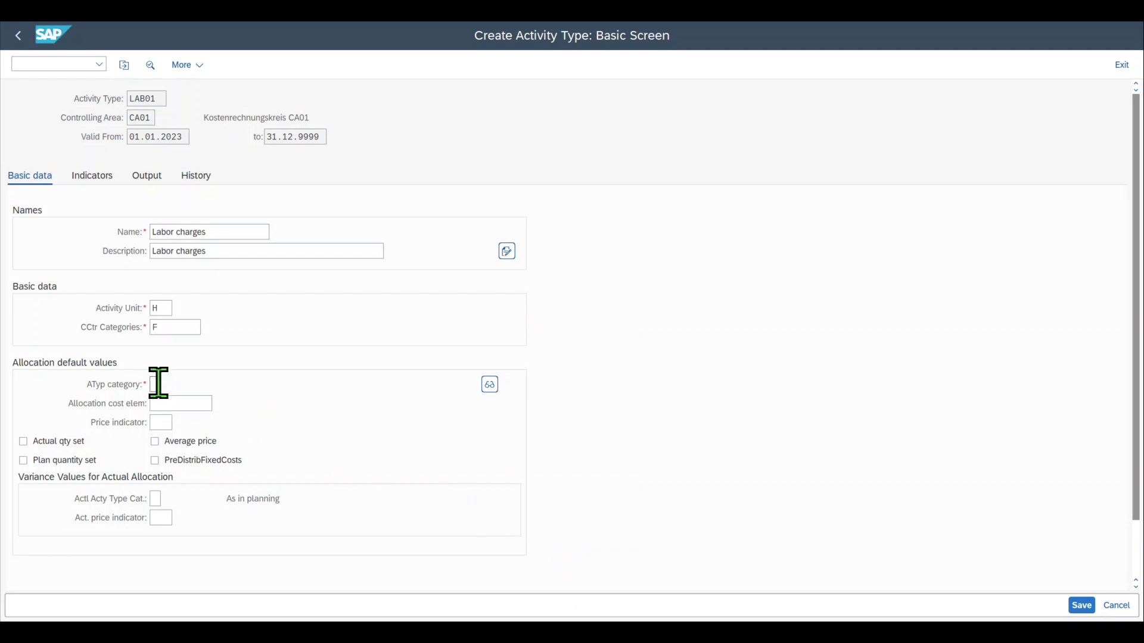
pyautogui.click(156, 384)
pyautogui.click(166, 385)
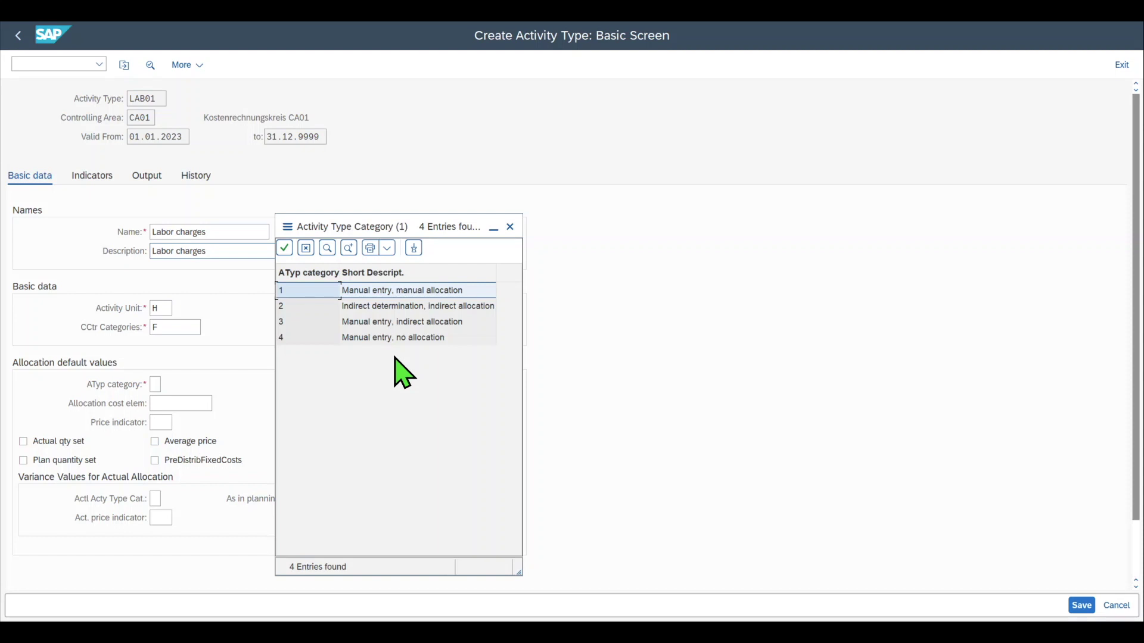
pyautogui.click(321, 289)
pyautogui.doubleClick(313, 289)
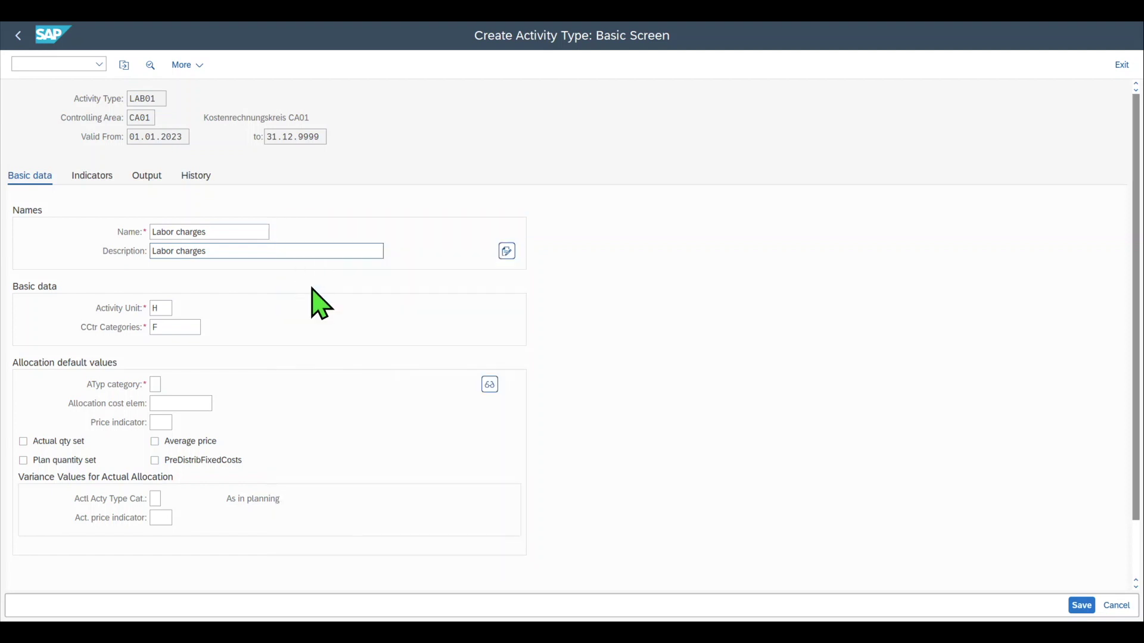
pyautogui.click(188, 406)
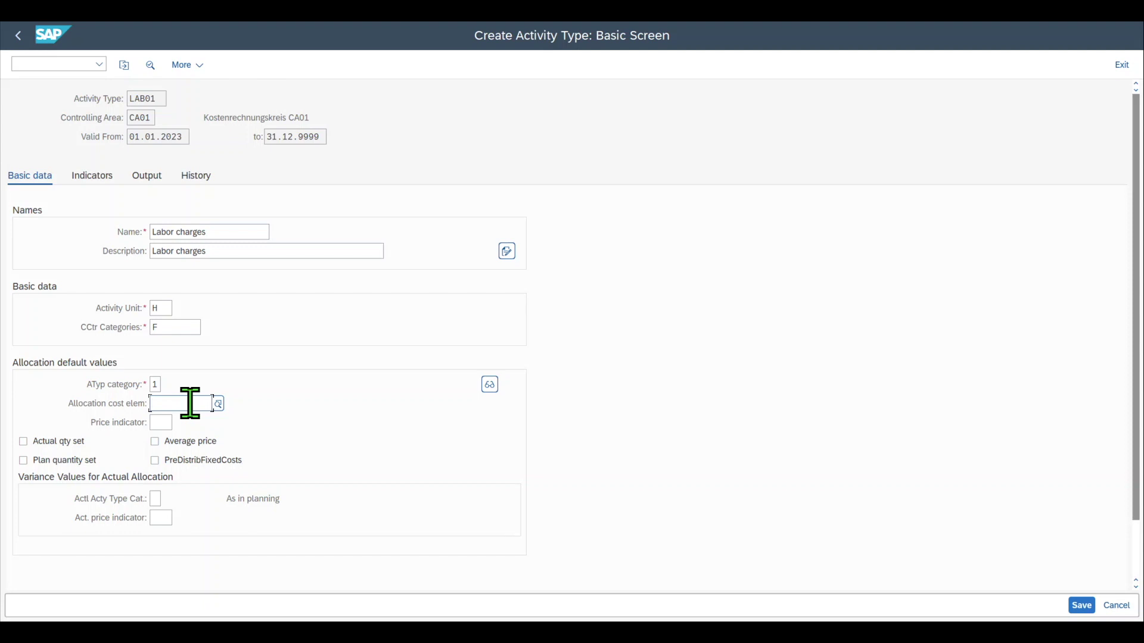
# Enter allocation cost element 800000 and price indicator 1, plan price based on activity
pyautogui.write('800000')
pyautogui.click(164, 423)
pyautogui.click(178, 422)
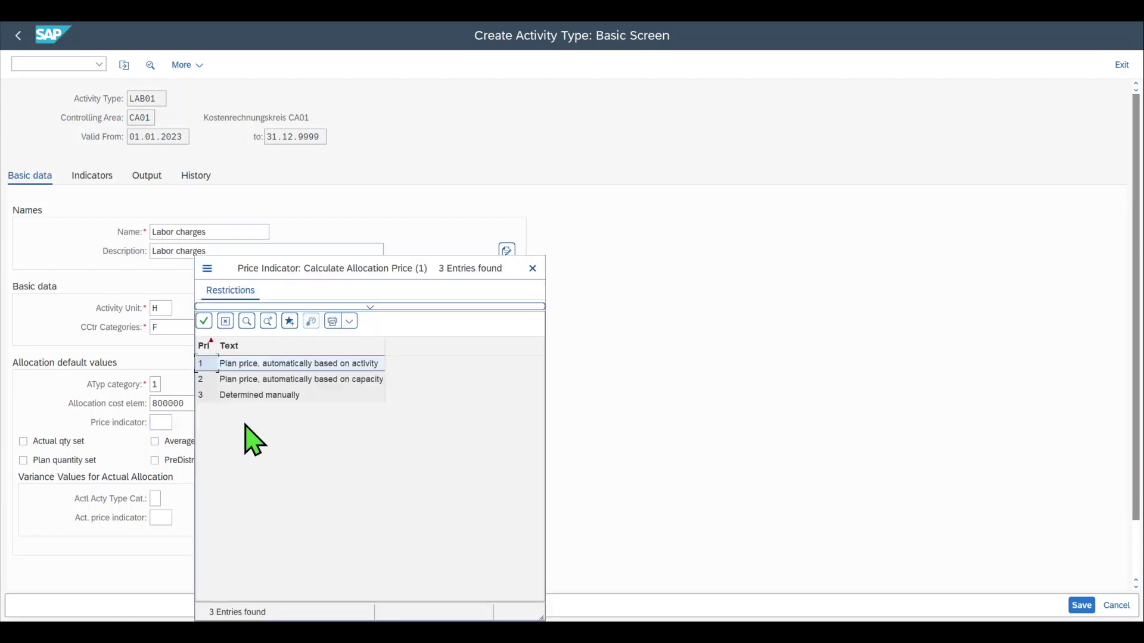
pyautogui.click(260, 364)
pyautogui.scroll(-2, 161, 472)
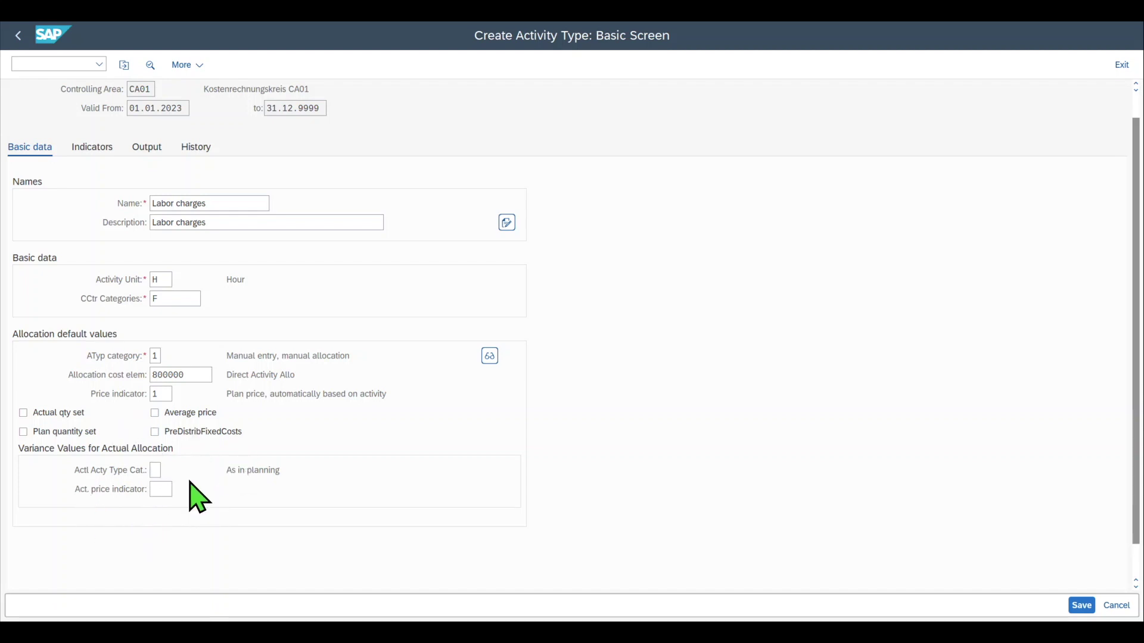
# View LAB01's Indicators tab with the lock indicator unticked, then its Output tab
pyautogui.click(105, 150)
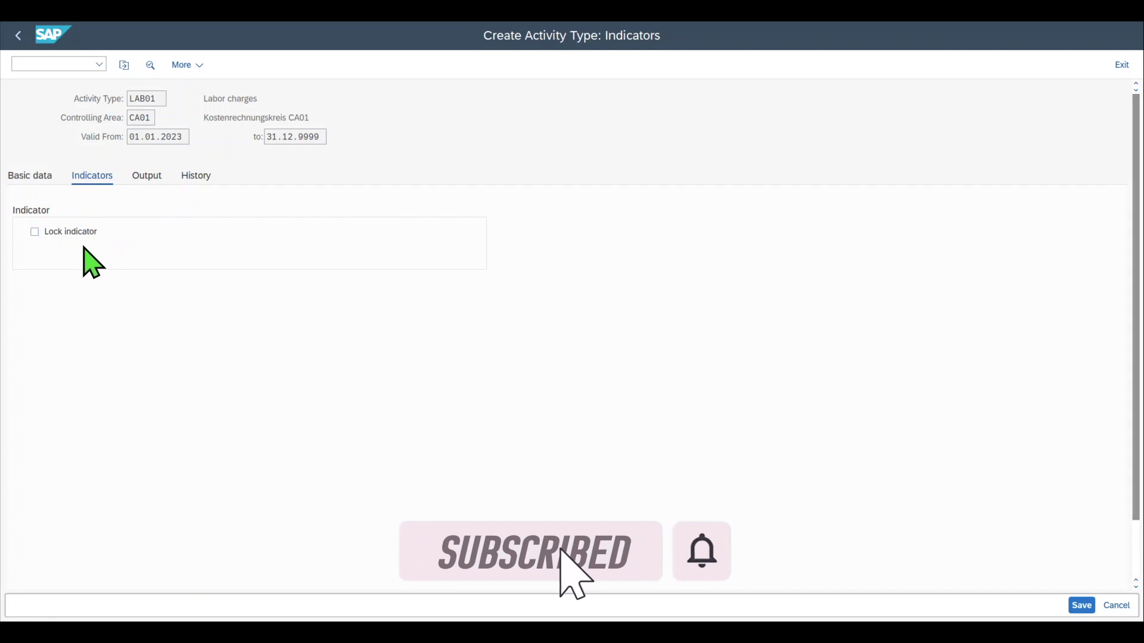
pyautogui.click(143, 182)
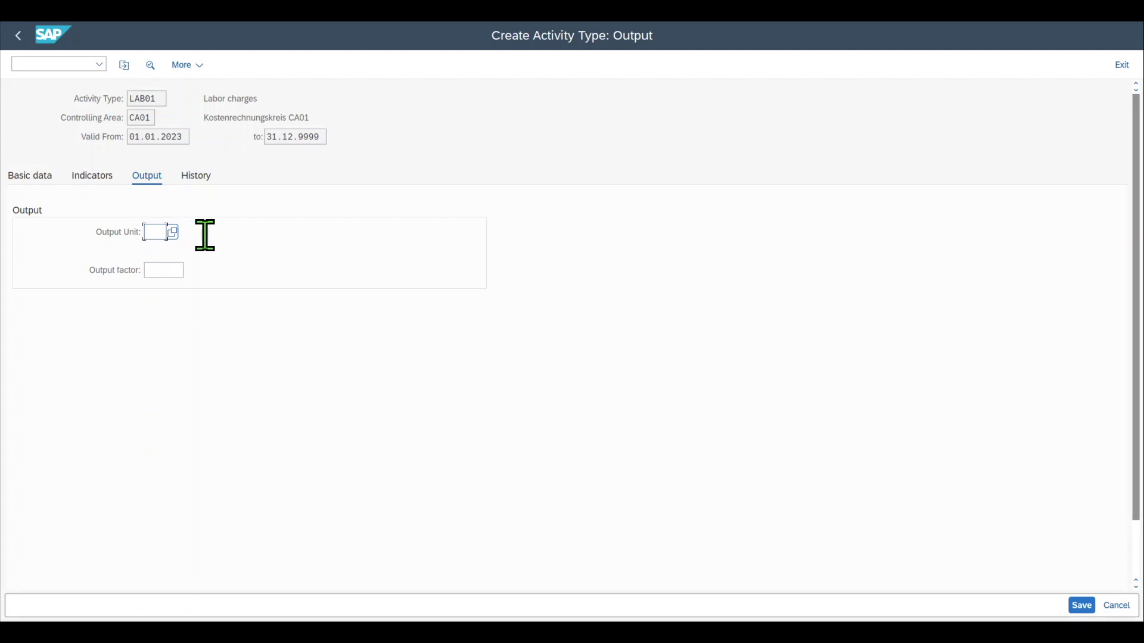
# Enter output unit PC and output factor 10 for LAB01
pyautogui.write('PC')
pyautogui.click(164, 271)
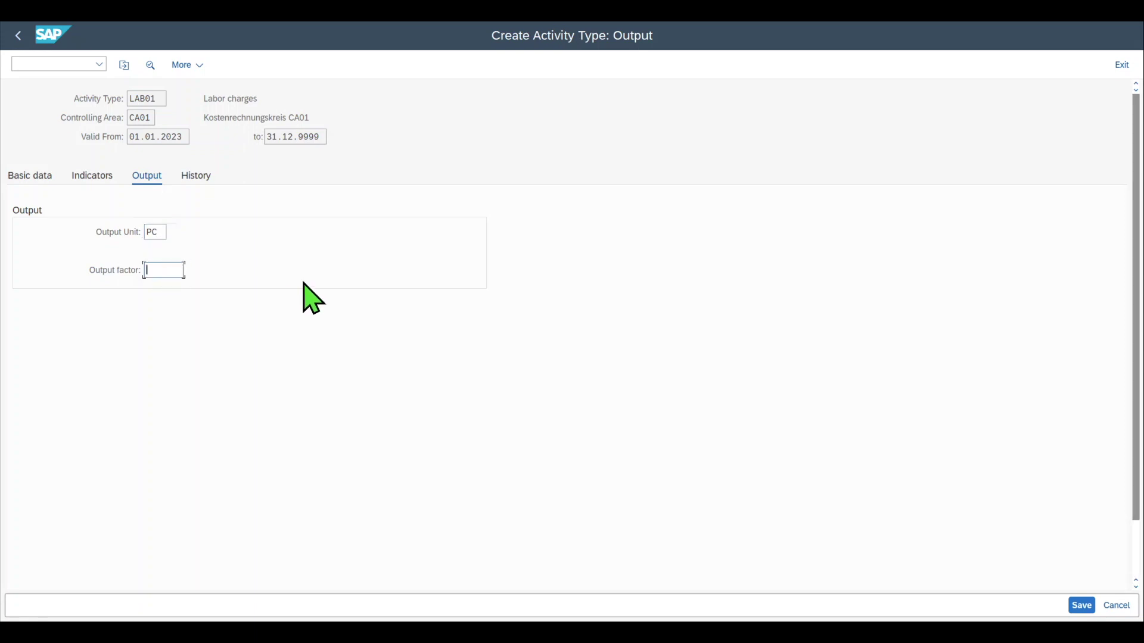
pyautogui.write('10')
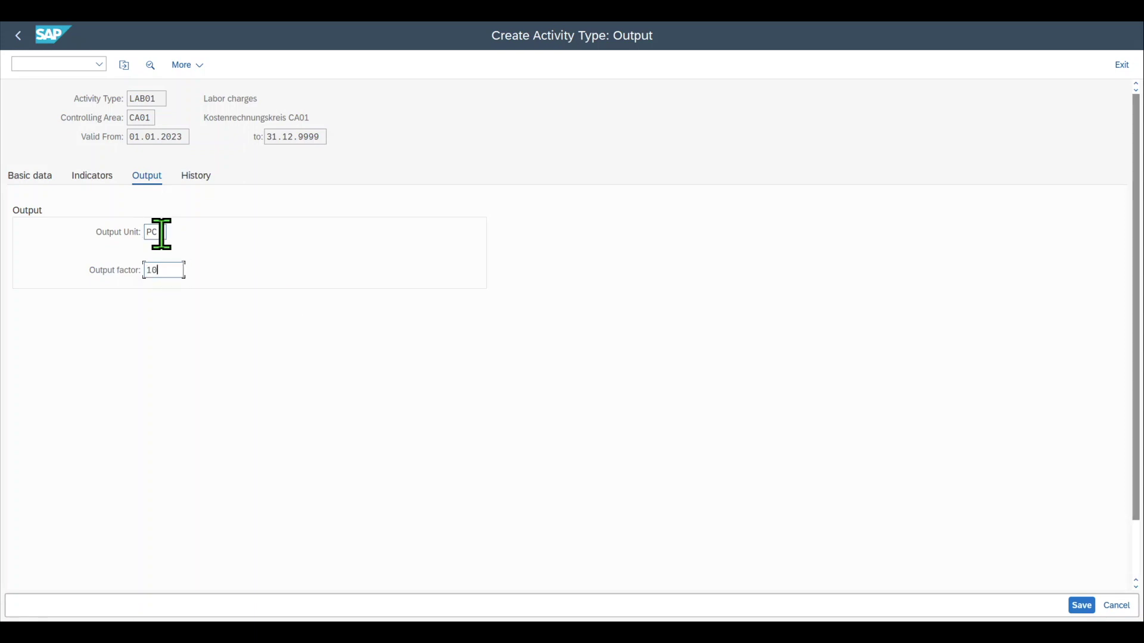
pyautogui.doubleClick(150, 234)
pyautogui.doubleClick(158, 269)
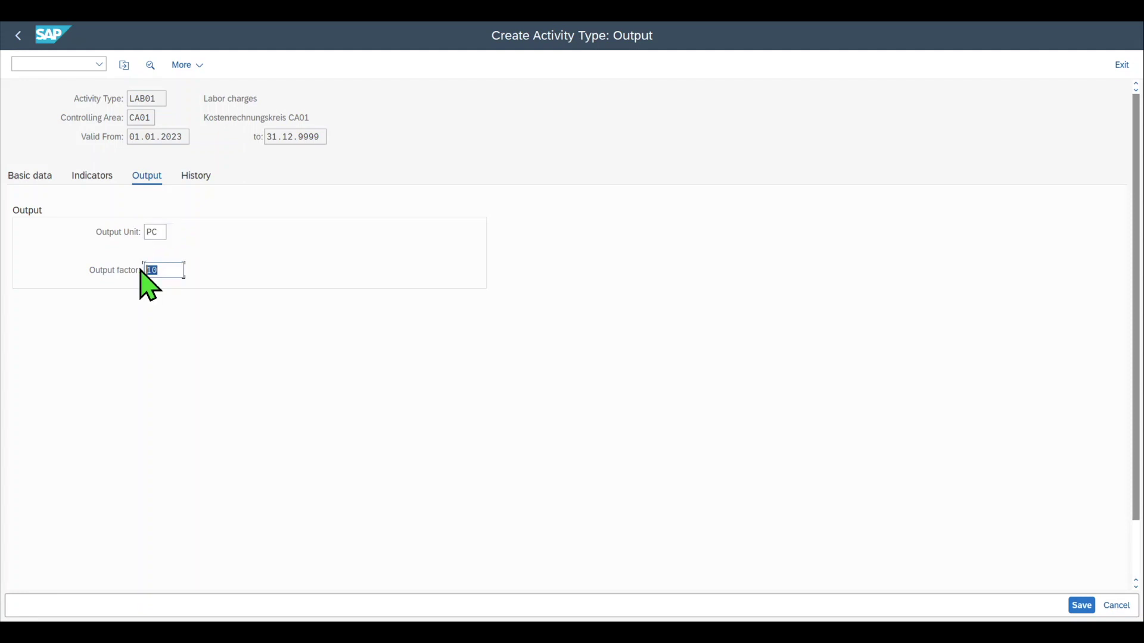